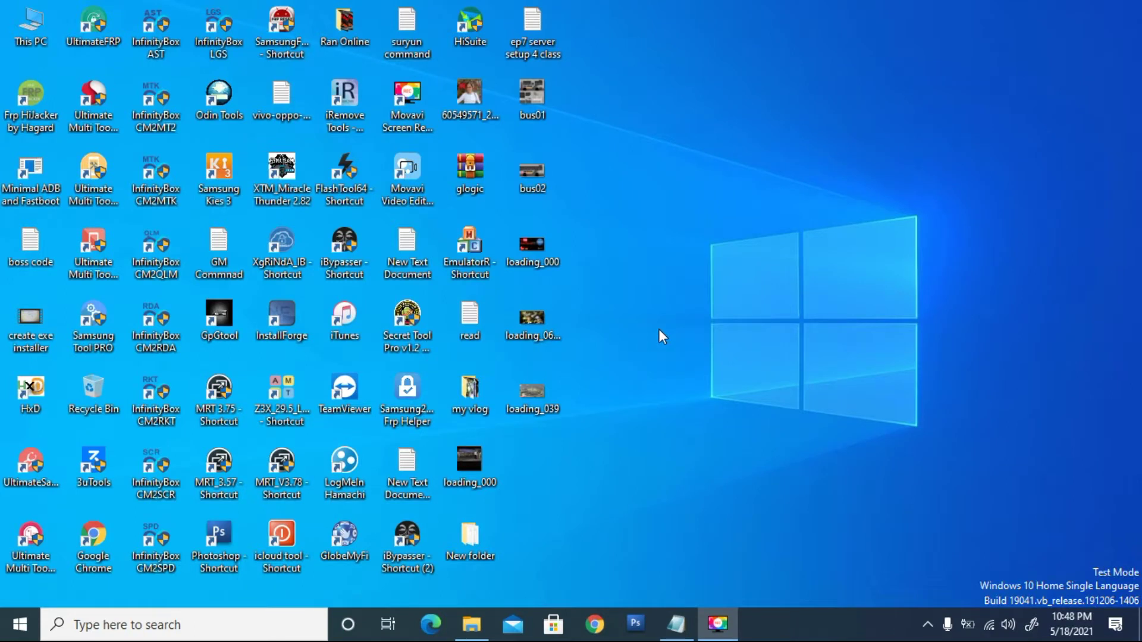
Bring up the Ran GS Files Online folder and select the minia application.
left_click(473, 623)
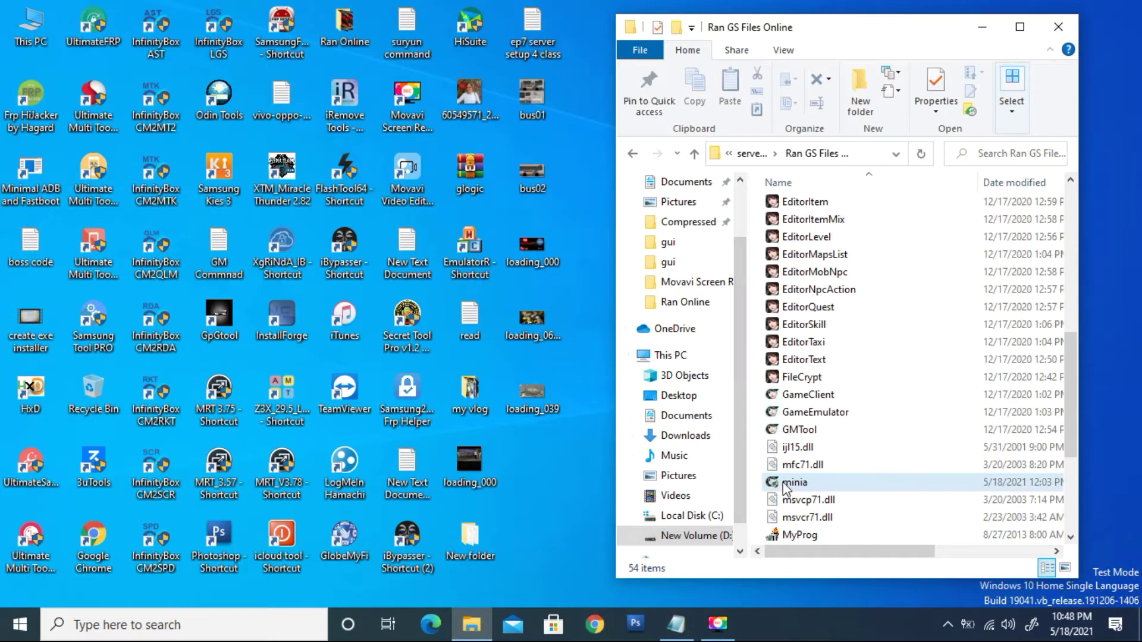
mouse_move(786, 487)
left_click(803, 484)
mouse_move(794, 485)
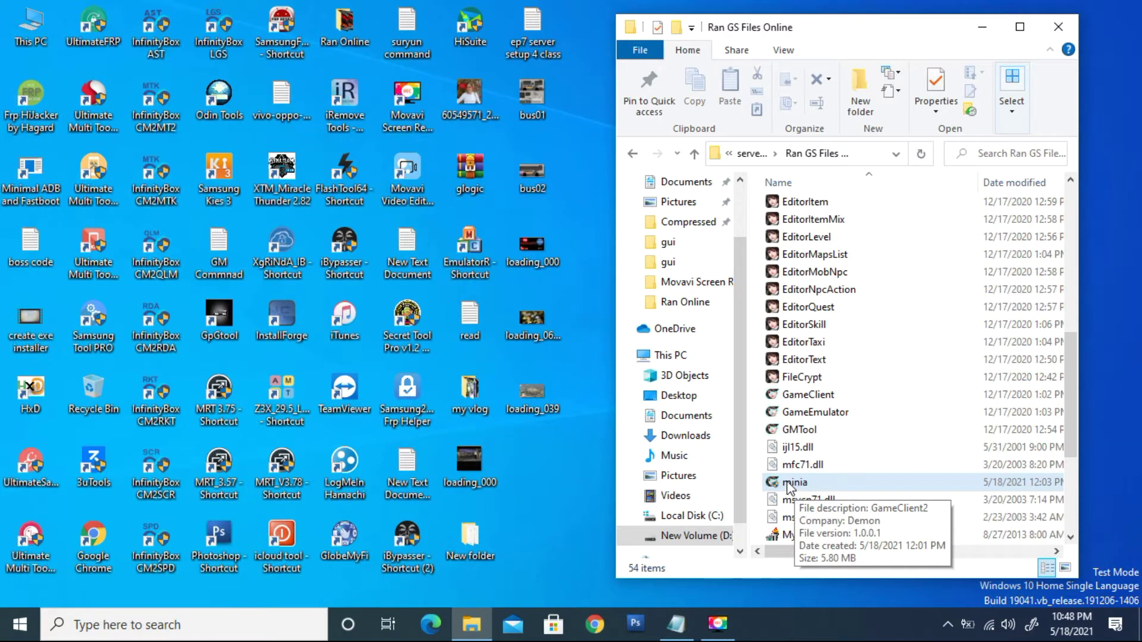
left_click(793, 484)
Create a shortcut to minia and launch it once.
right_click(795, 486)
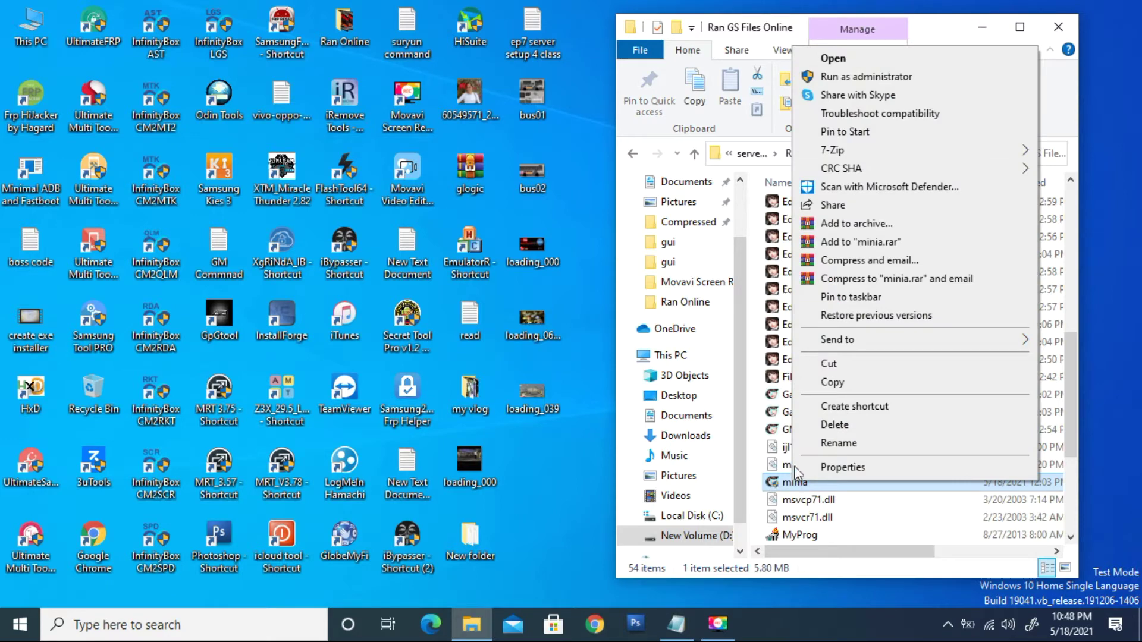
left_click(853, 406)
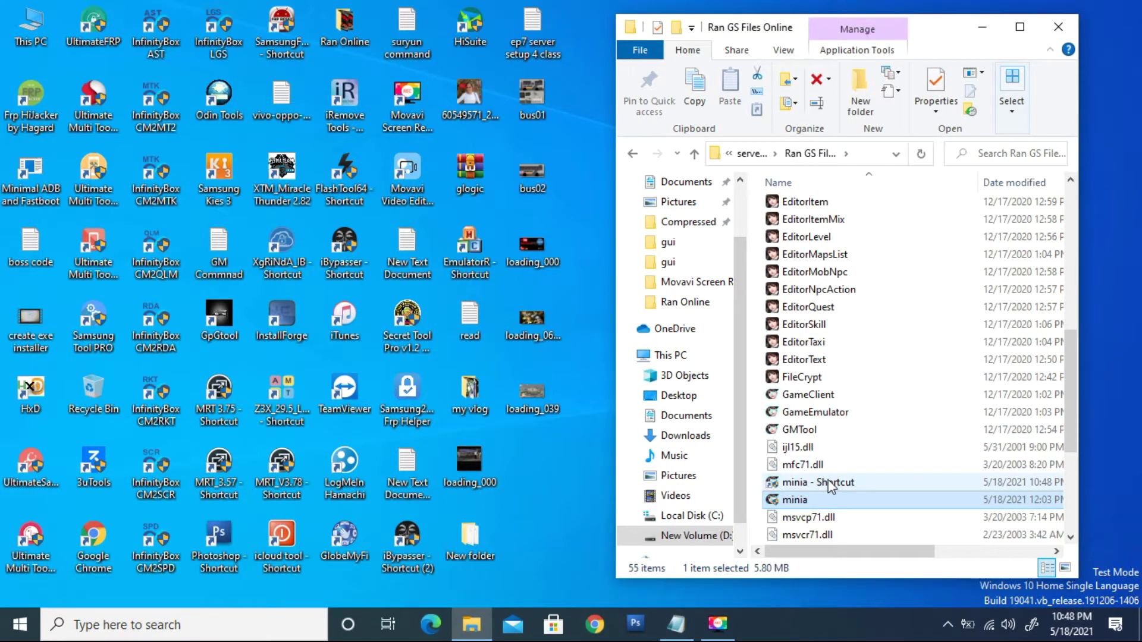
left_click(831, 486)
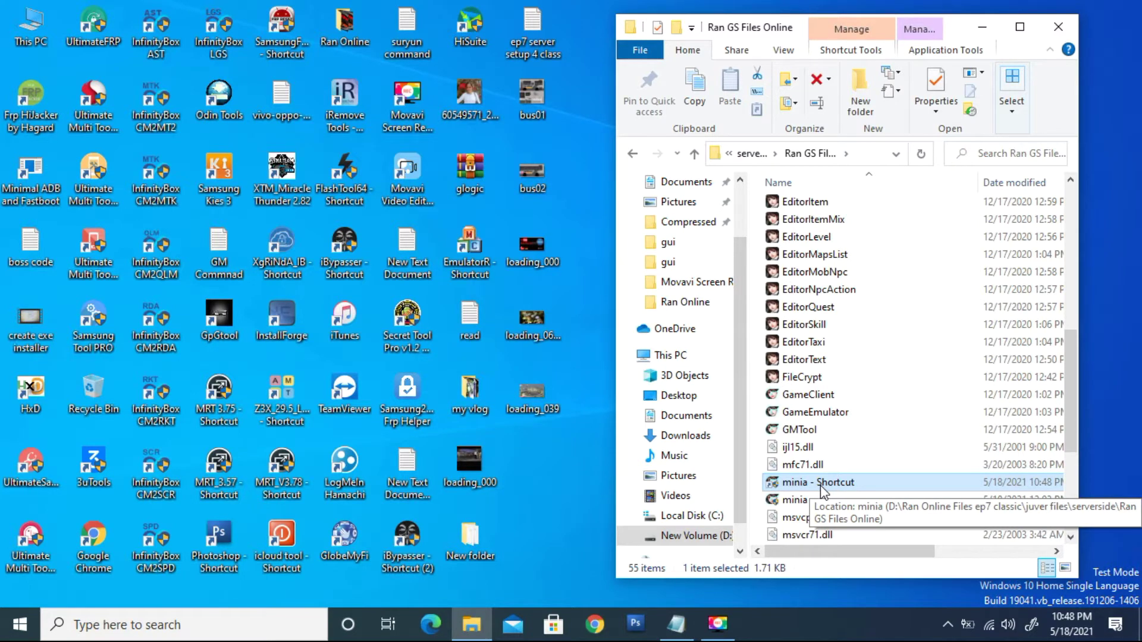
double_click(820, 485)
Append app_run to the minia shortcut's Target and apply the change.
right_click(819, 484)
left_click(859, 472)
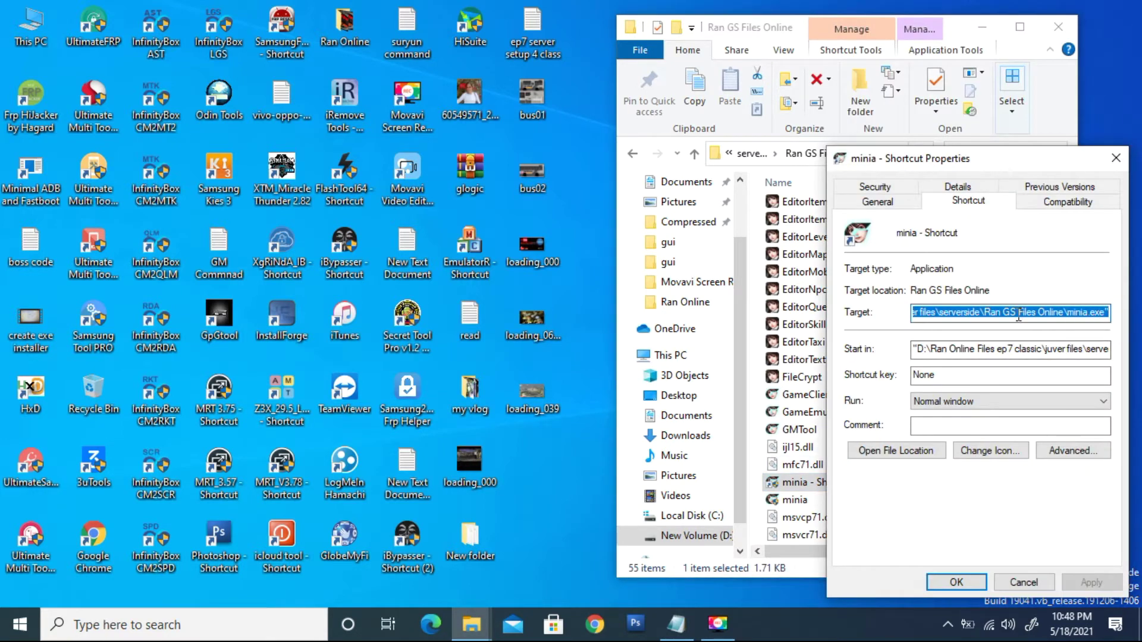
left_click(1063, 313)
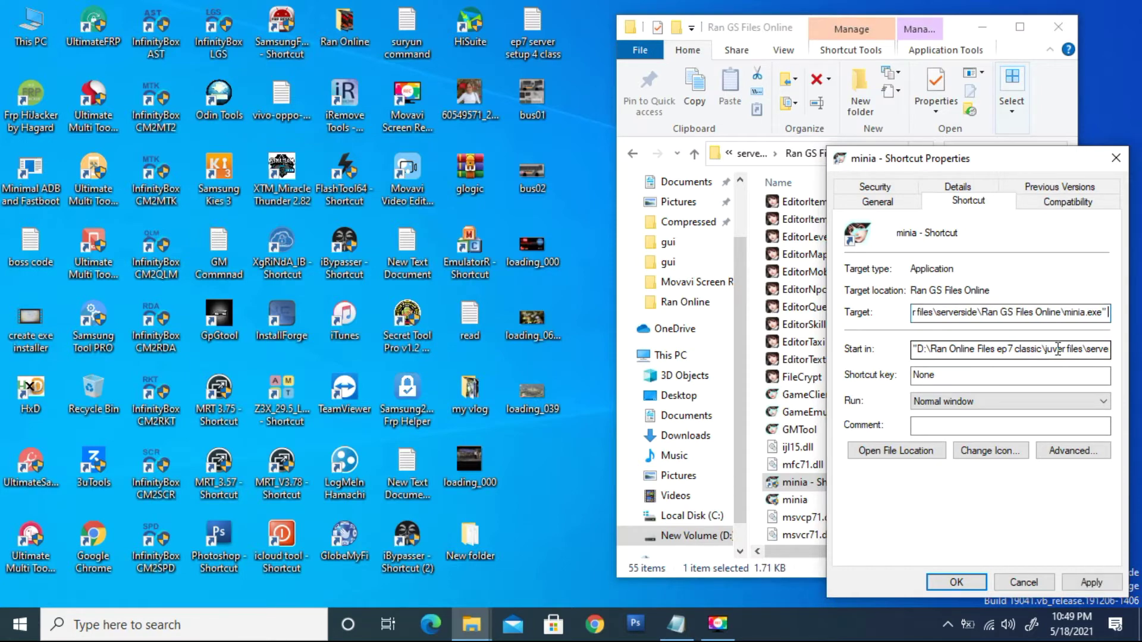
type("a")
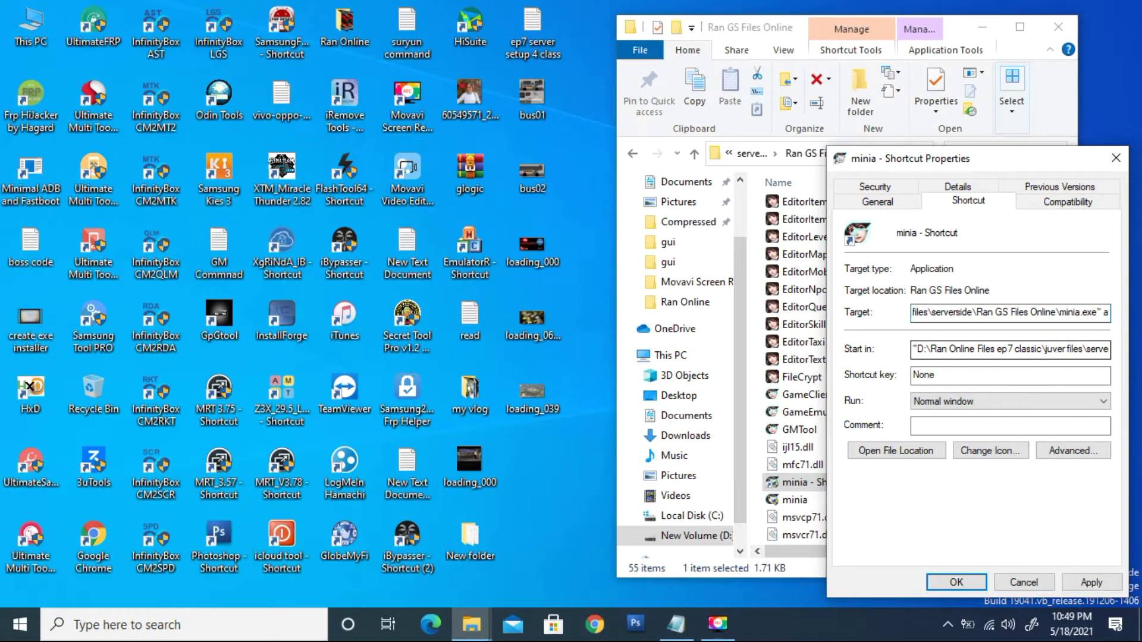
type("pp_run")
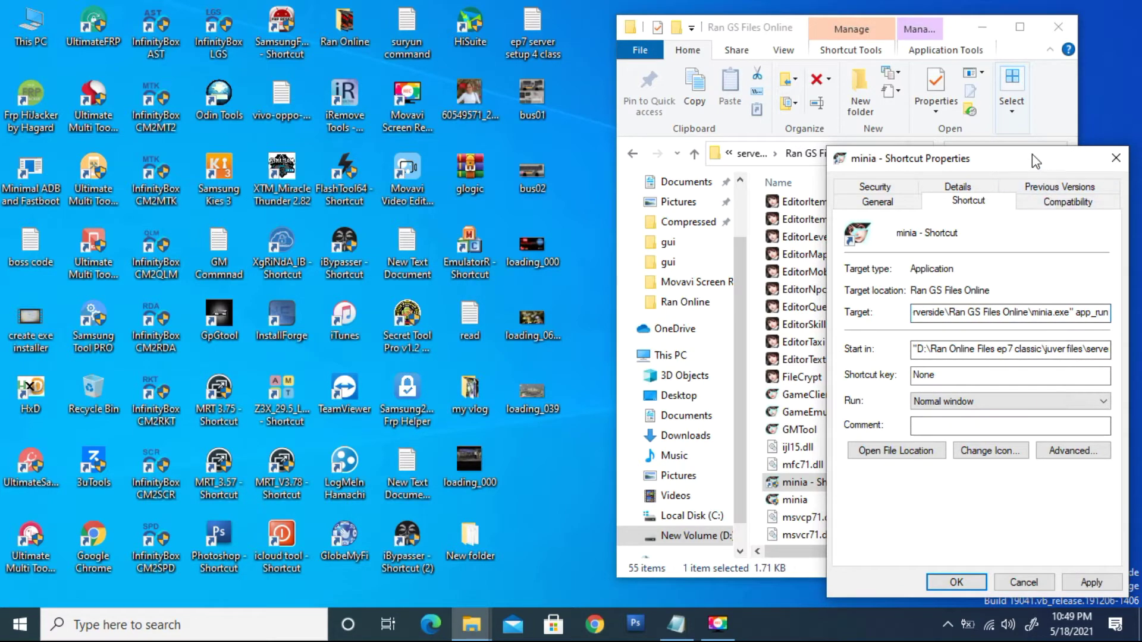
left_click_drag(1013, 156, 991, 58)
left_click(1071, 484)
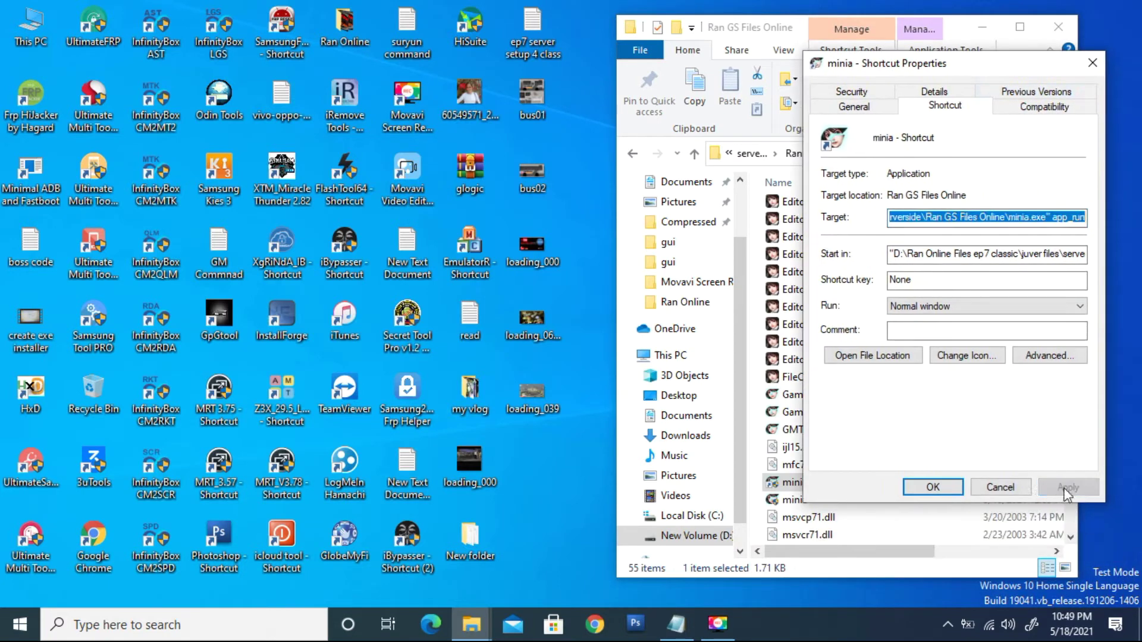
left_click(935, 484)
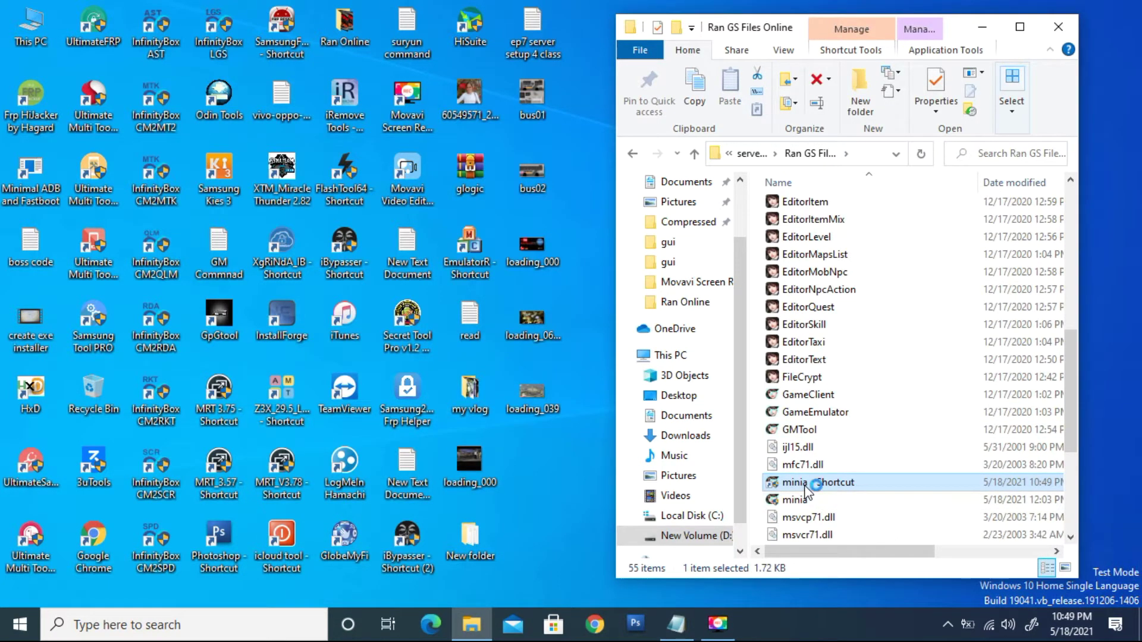
double_click(778, 487)
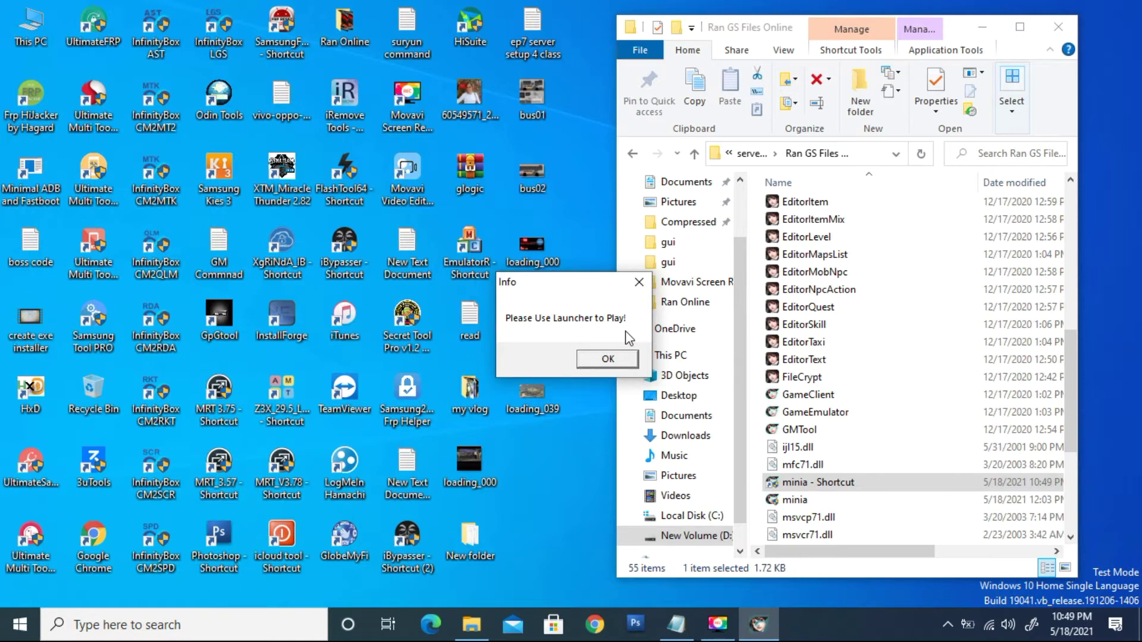
left_click(610, 359)
scroll(838, 421, "down", 4)
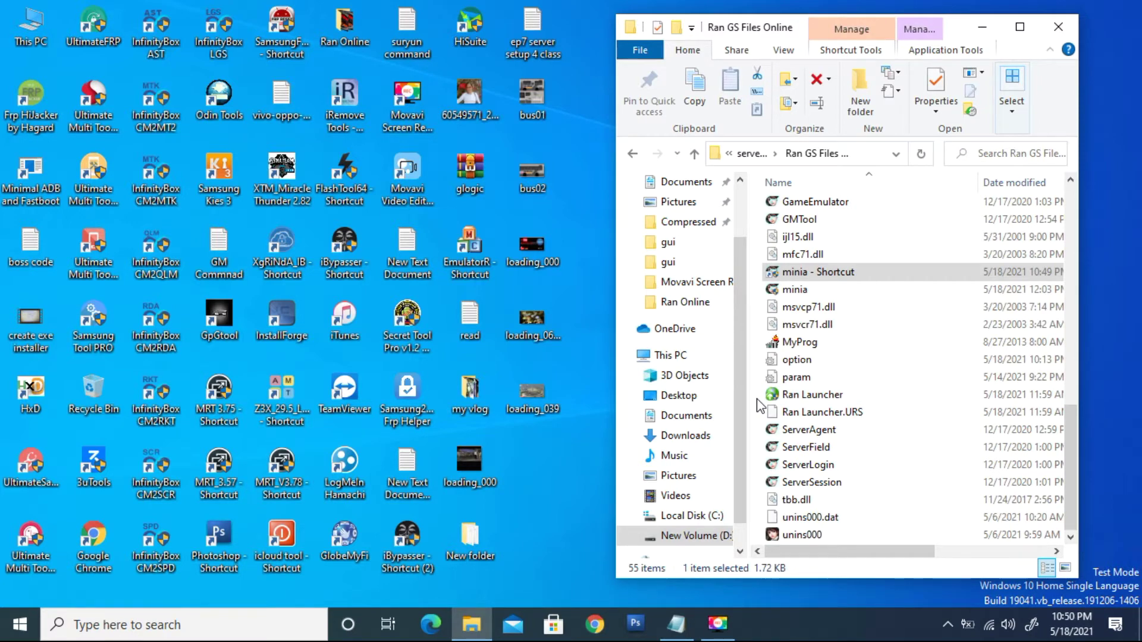
double_click(800, 394)
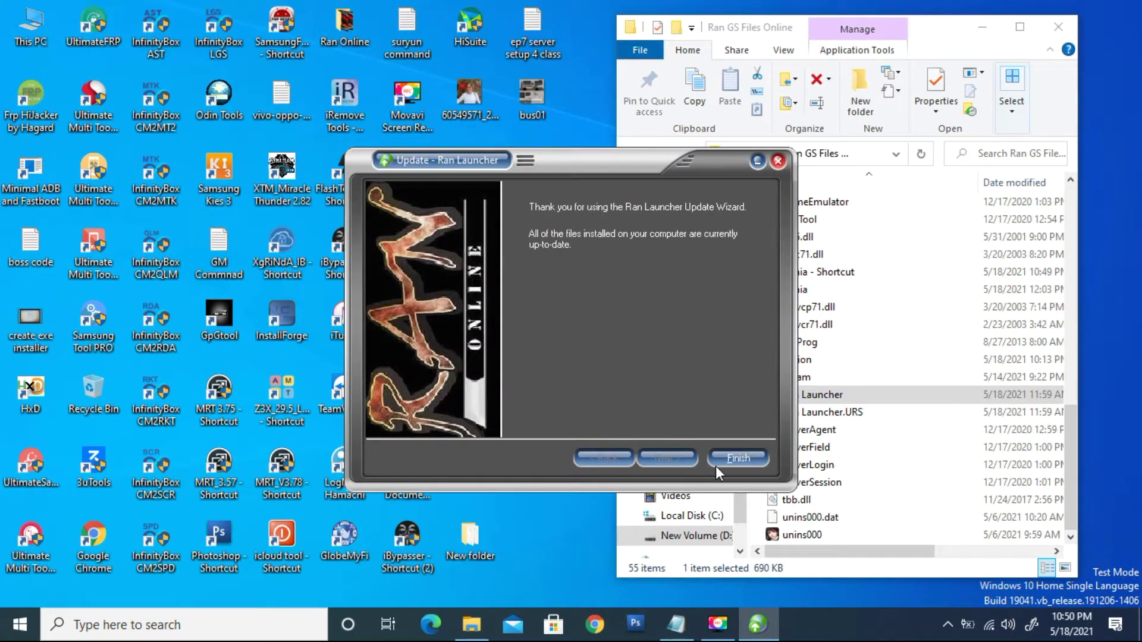
left_click(729, 456)
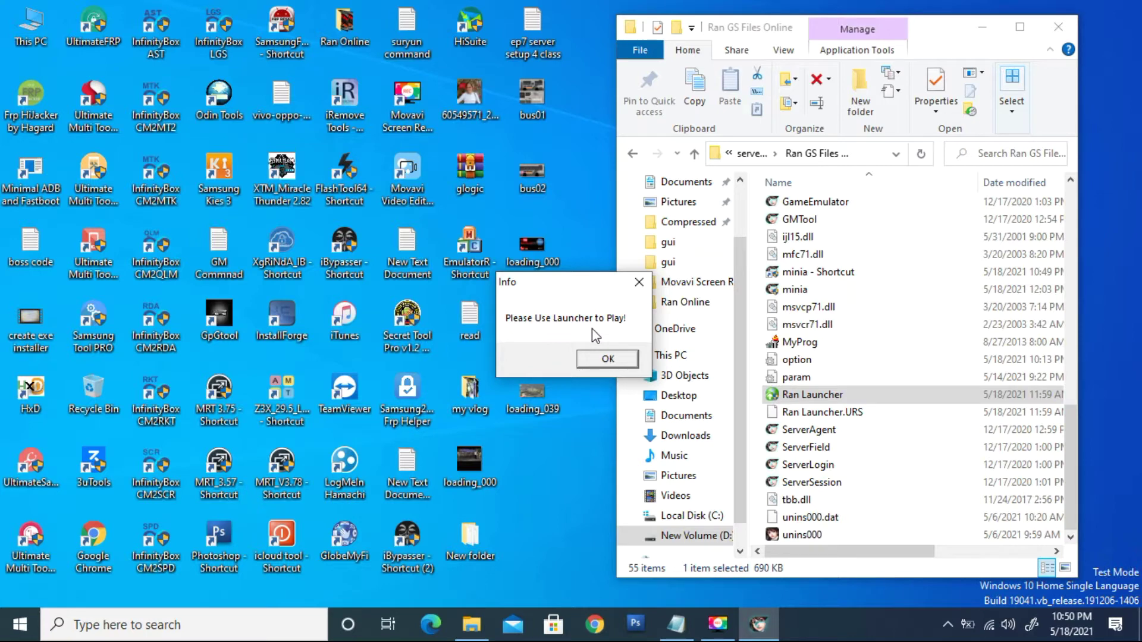
left_click(607, 360)
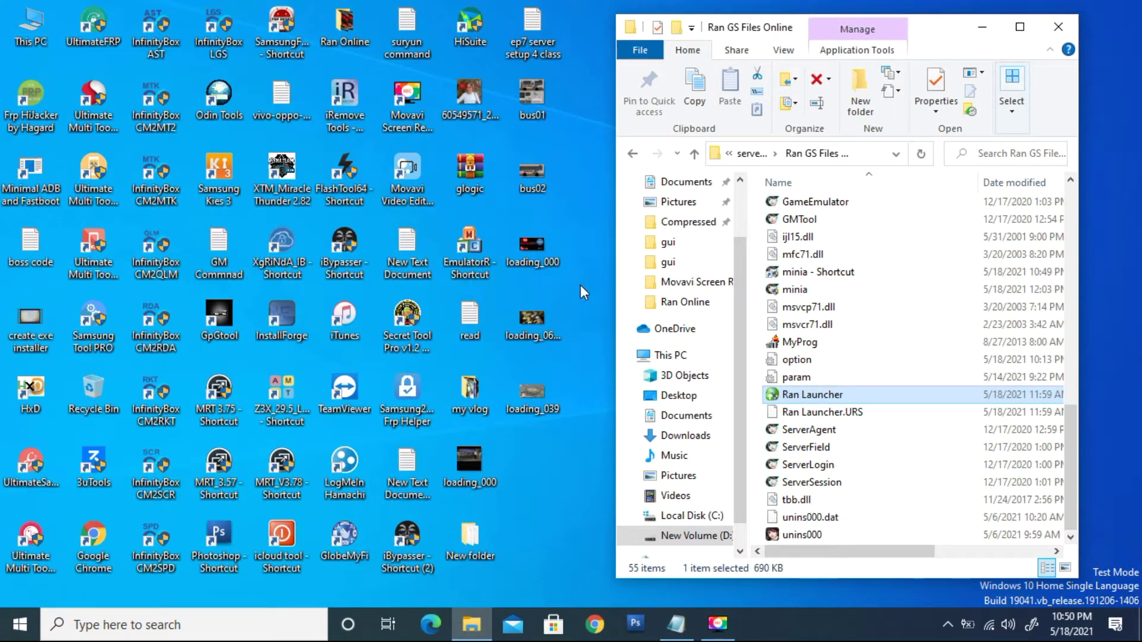
Delete the edited minia shortcut and create a fresh shortcut to minia.
left_click(798, 276)
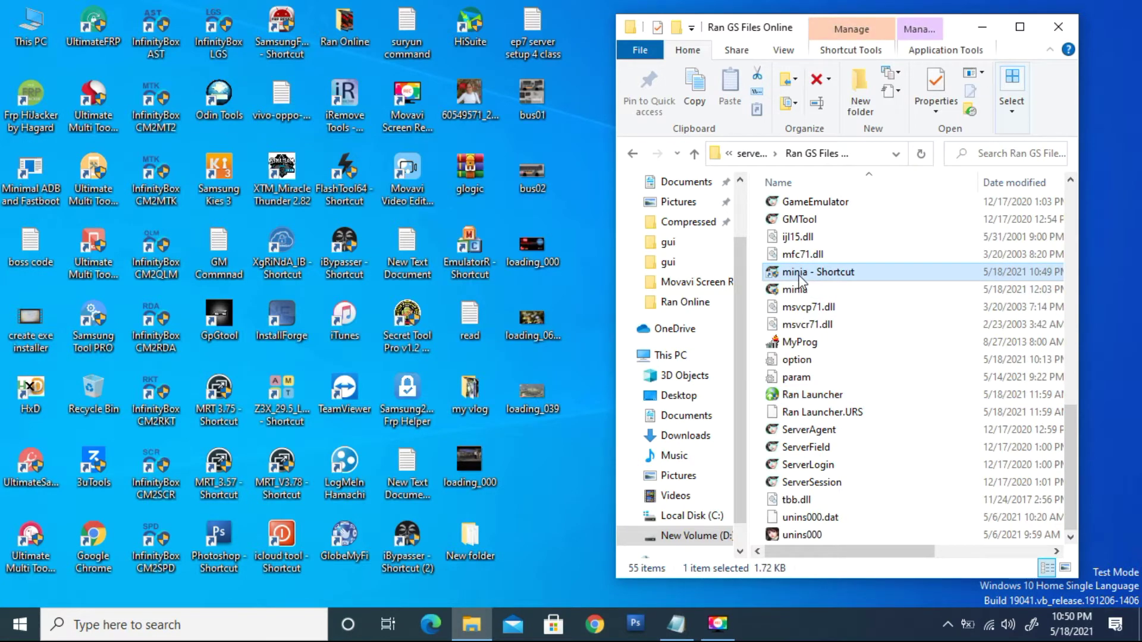
right_click(798, 276)
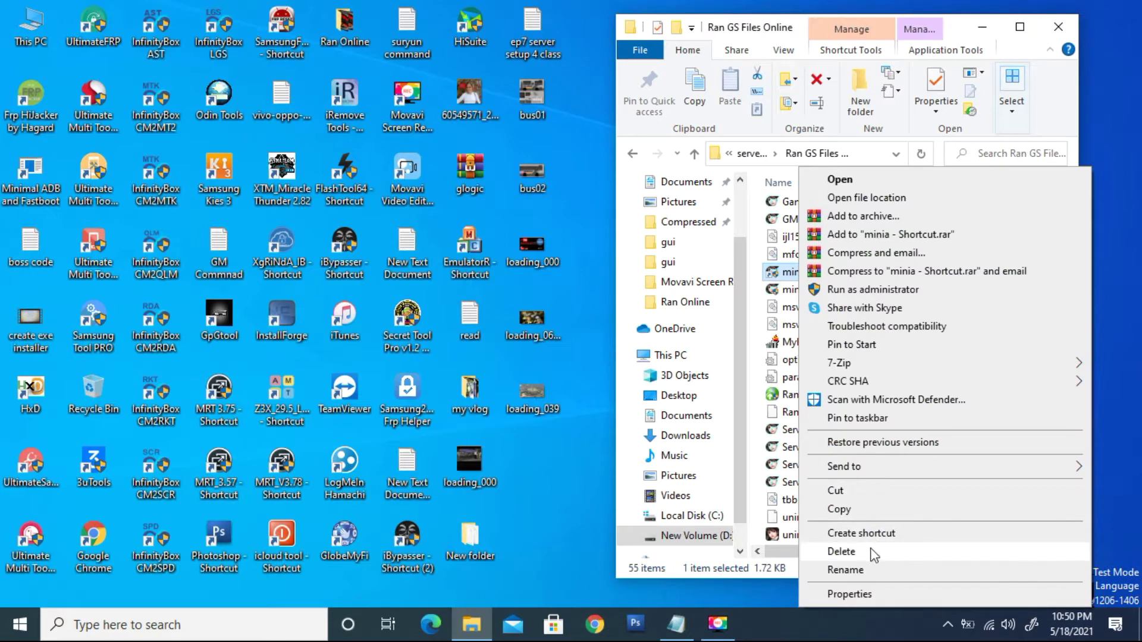
left_click(847, 552)
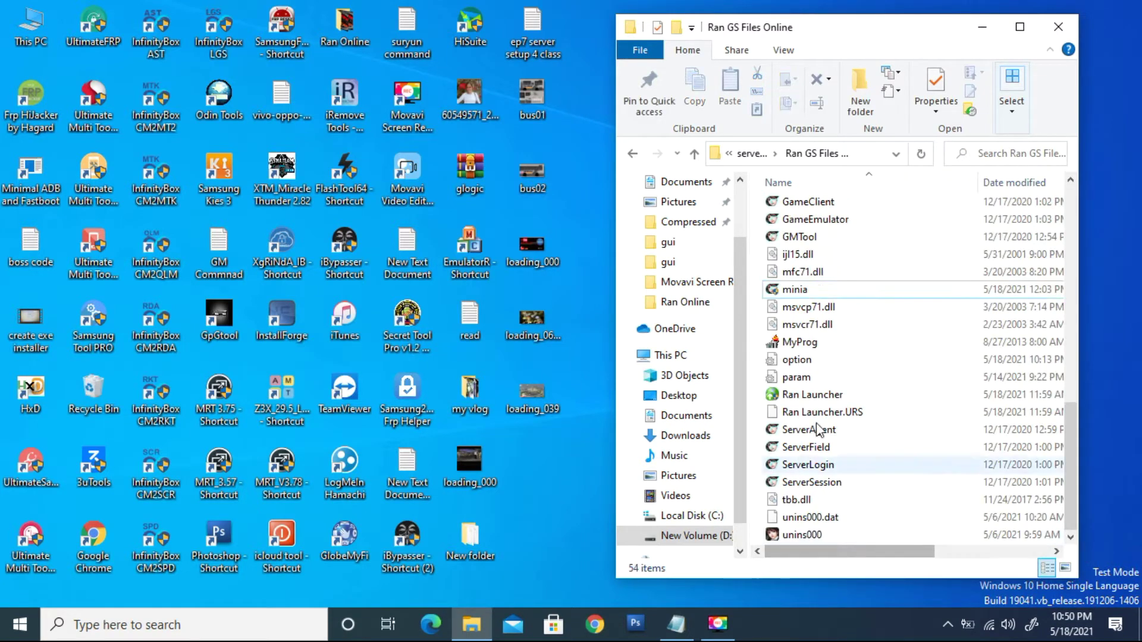
left_click(794, 290)
right_click(793, 293)
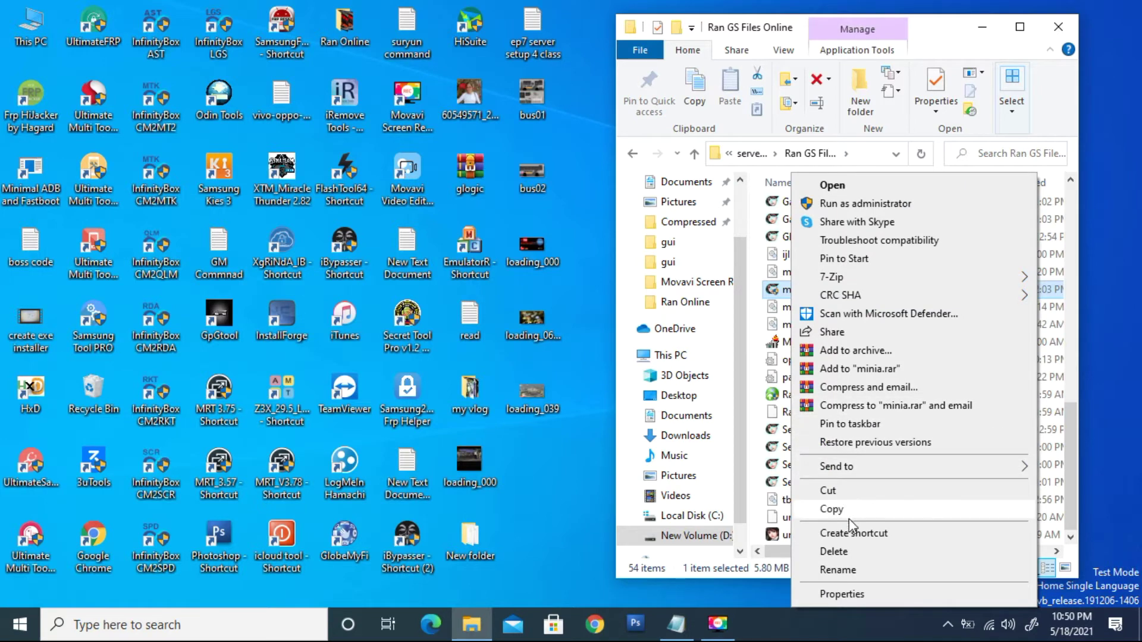
left_click(851, 534)
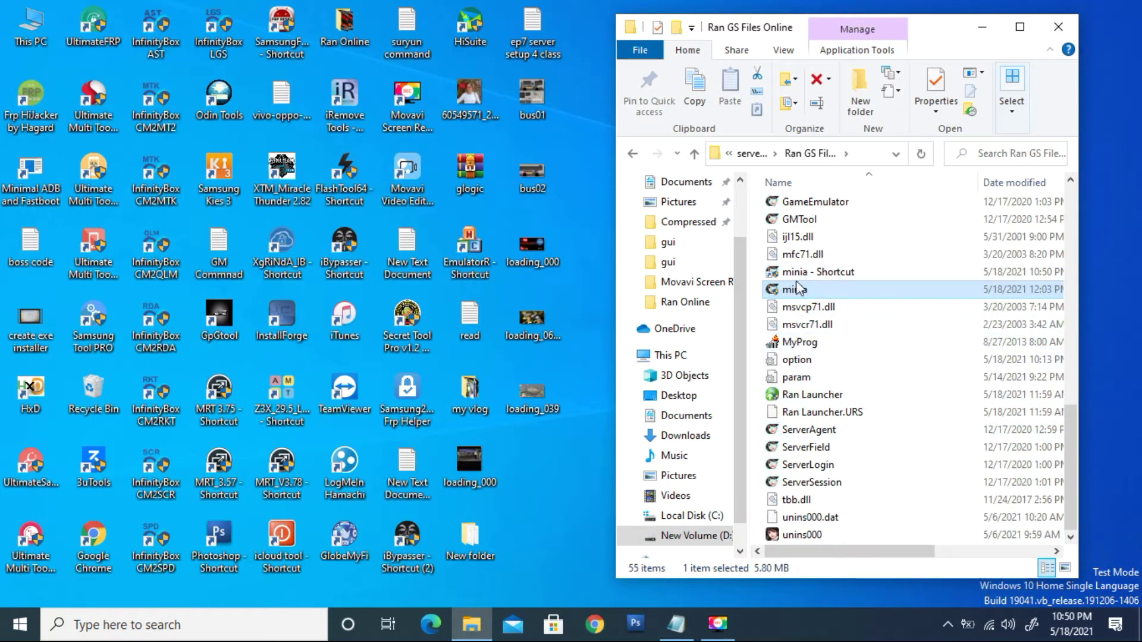
Open the Properties of the new minia - Shortcut.
left_click(795, 275)
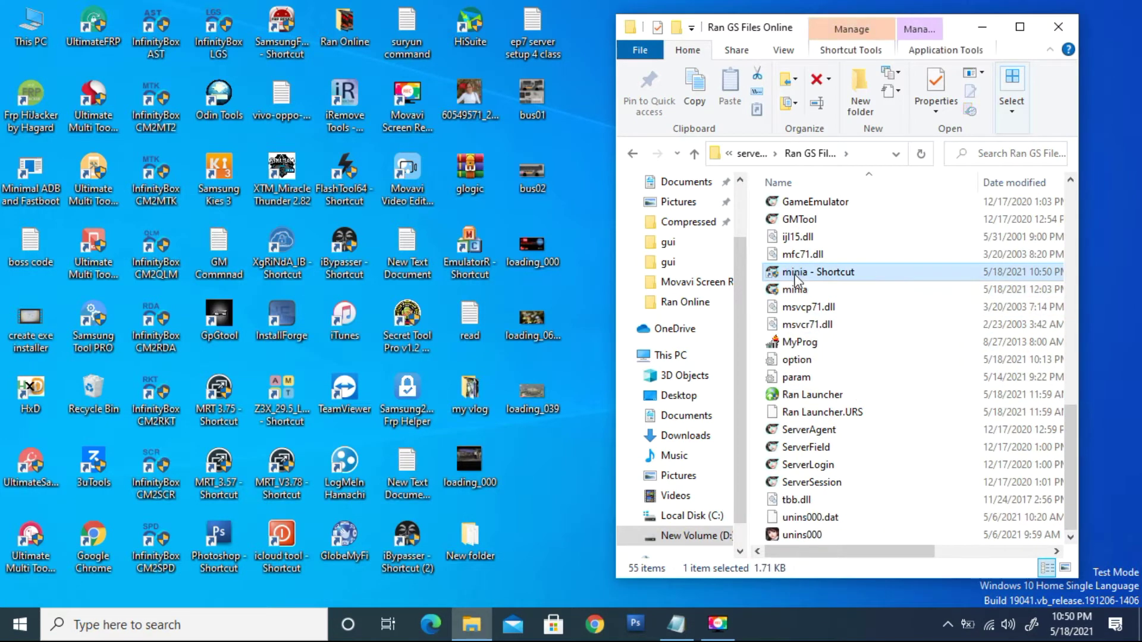
right_click(795, 275)
left_click(866, 594)
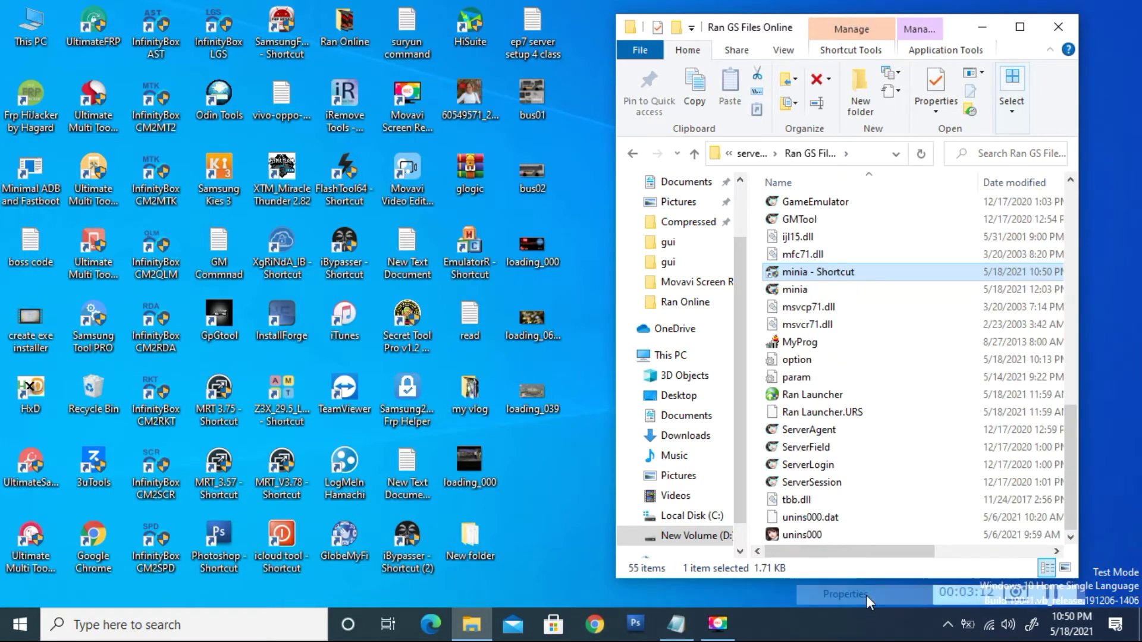
Copy the launch argument text from the Notepad notes.
left_click(911, 314)
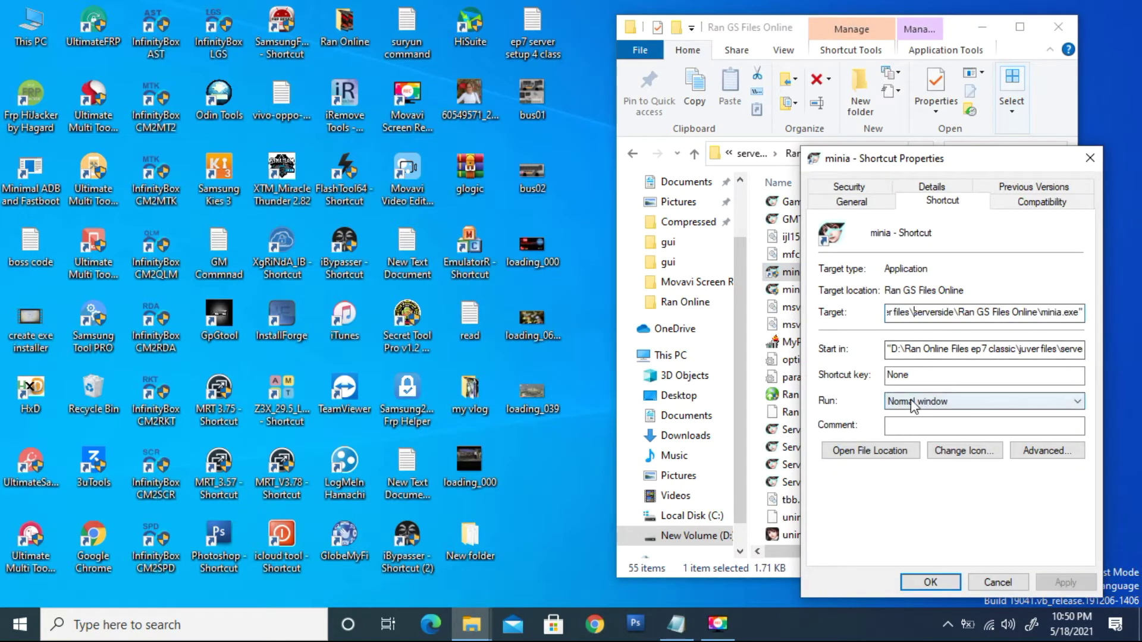
key("Right")
key("Right")
key("Right")
key("Right")
key("Right")
key("Right")
key("Right")
key("Right")
key("Right")
key("Right")
key("Right")
key("Right")
key("Right")
key("Right")
key("Right")
key("Right")
key("Right")
key("Right")
key("Right")
key("Right")
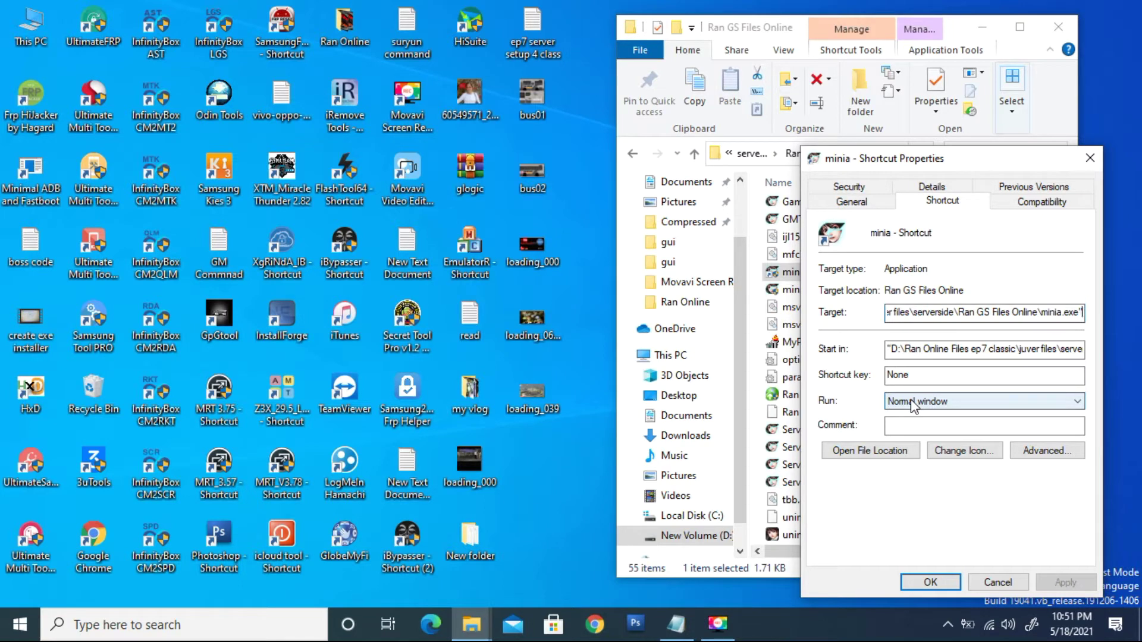
left_click(676, 624)
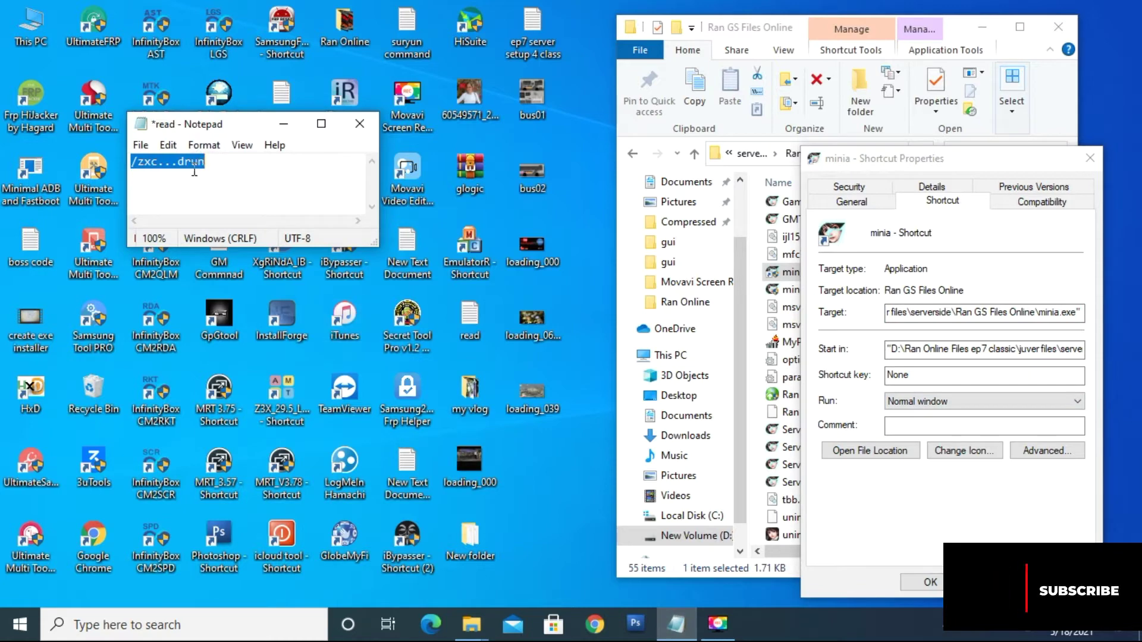
right_click(153, 162)
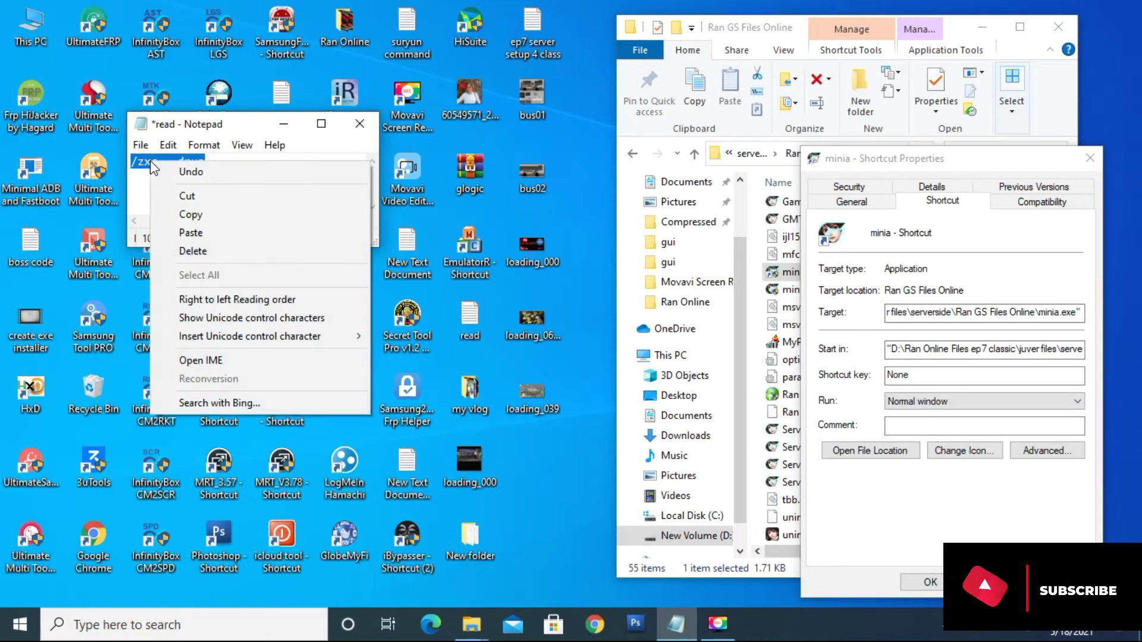
left_click(198, 216)
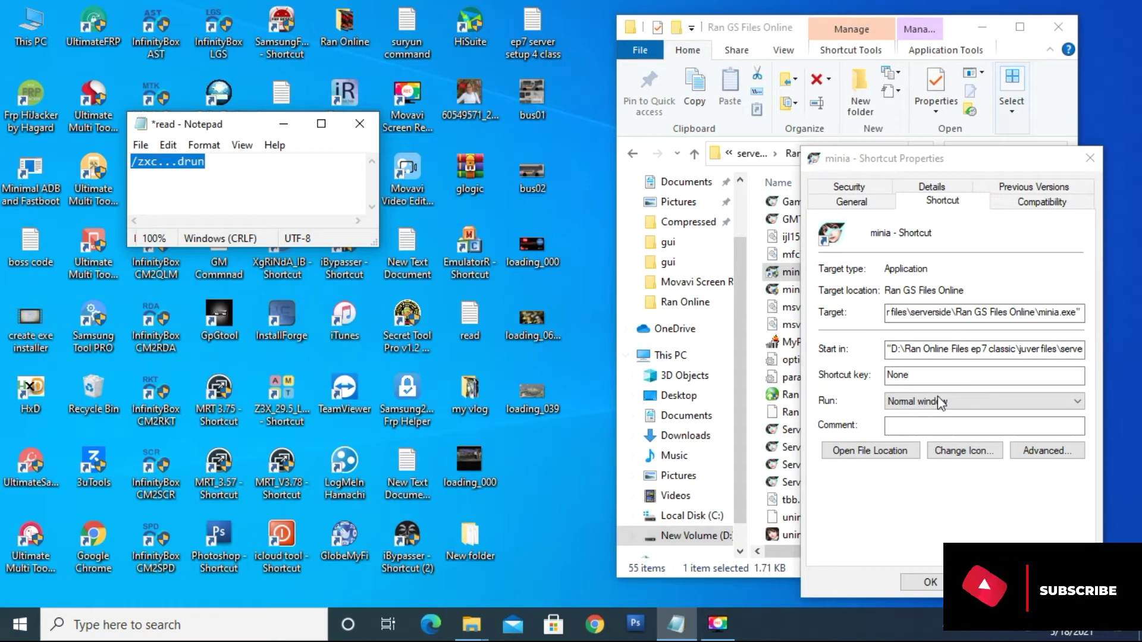
Paste the launch argument right after minia.exe in the Target field and apply it.
left_click(979, 314)
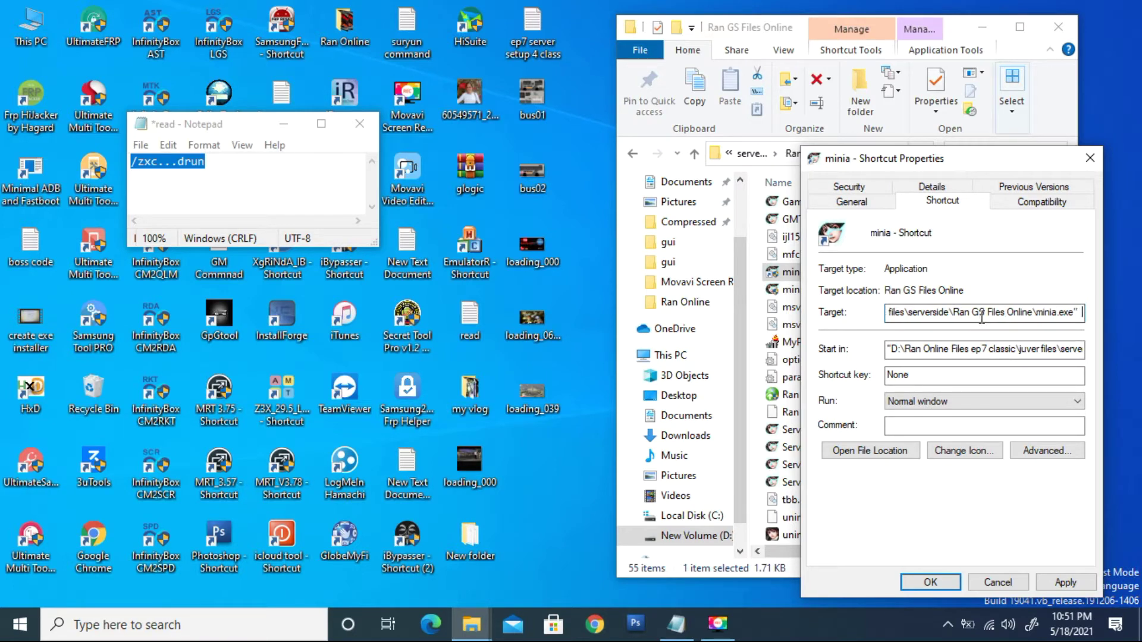
key("BackSpace")
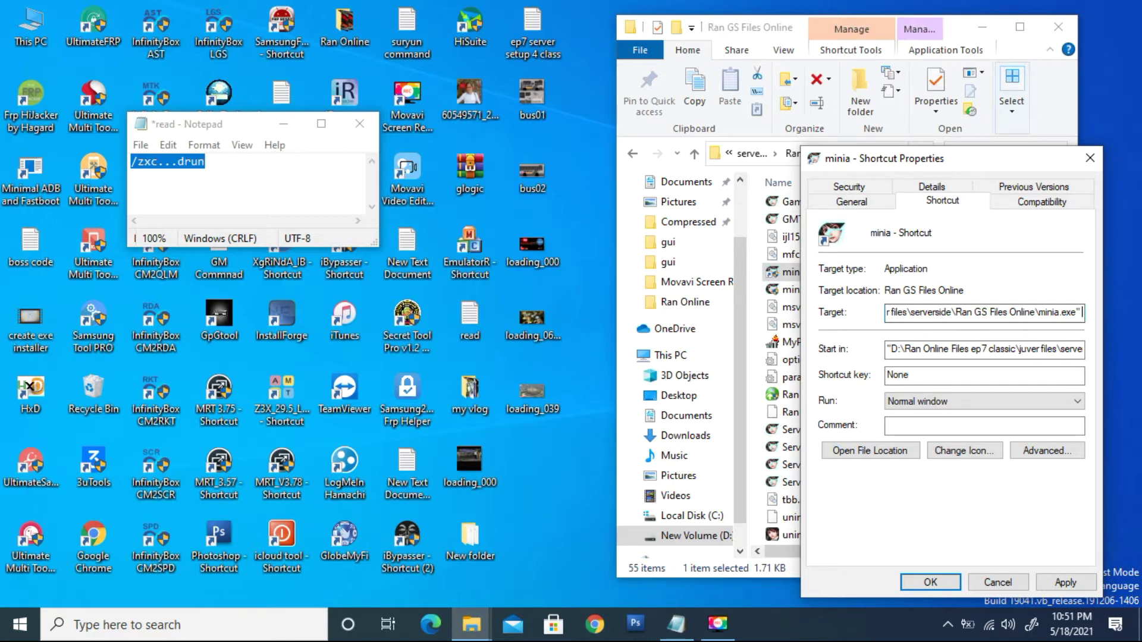
key("ctrl+v")
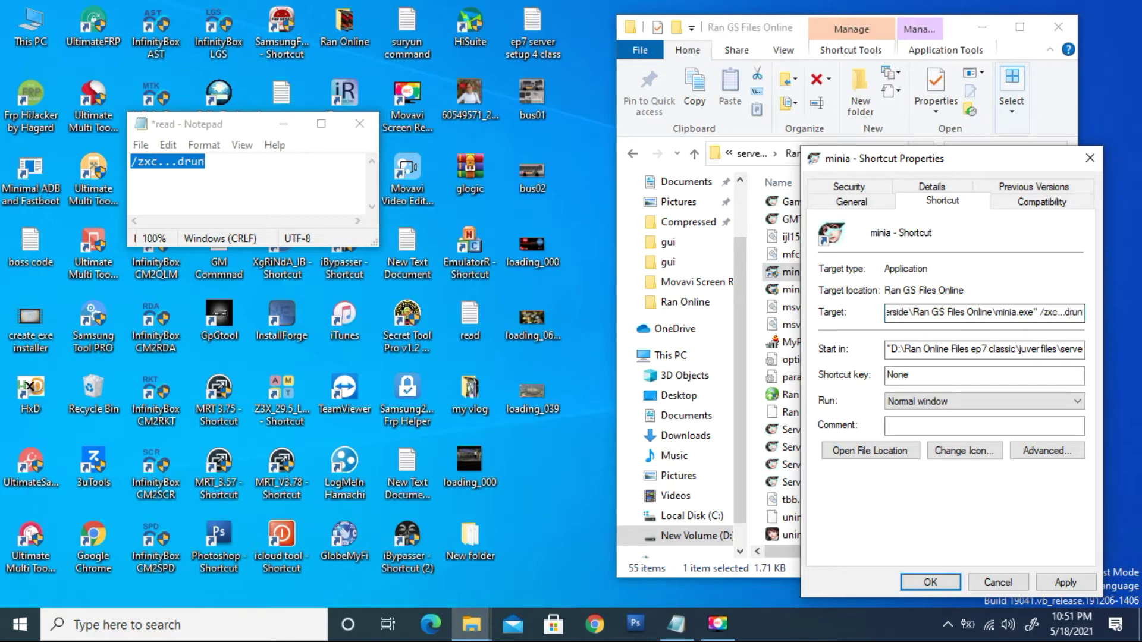
left_click_drag(1042, 308, 1089, 312)
left_click_drag(974, 167, 931, 74)
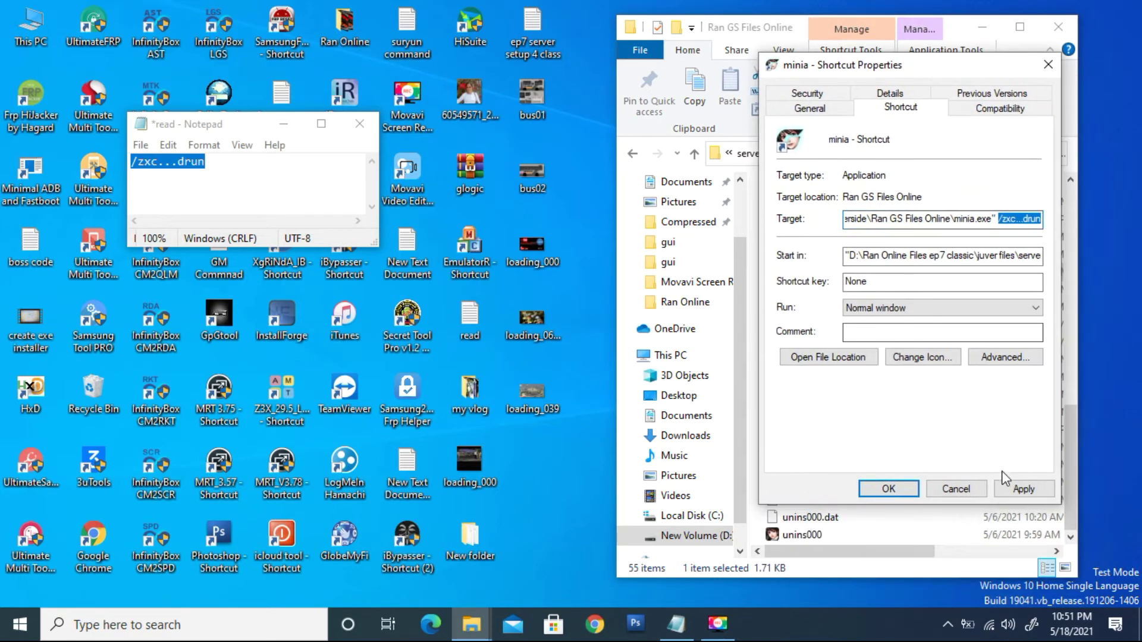
left_click(1021, 489)
left_click(886, 489)
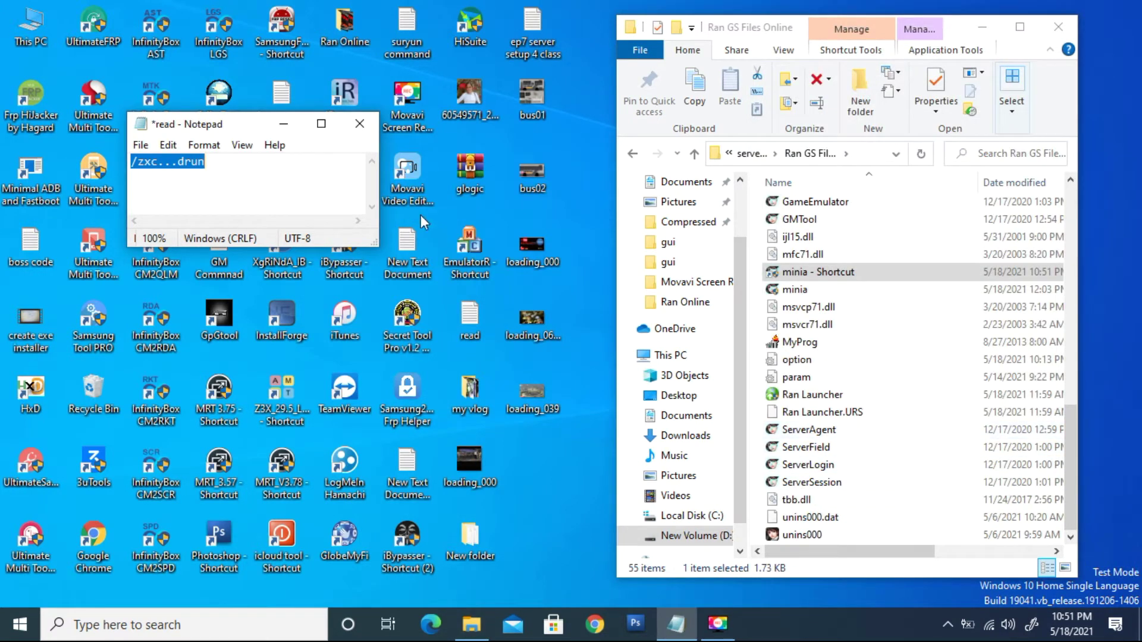
Launch Ran Online via minia - Shortcut, reaching the Select Server screen with MabelTechz listed.
double_click(790, 274)
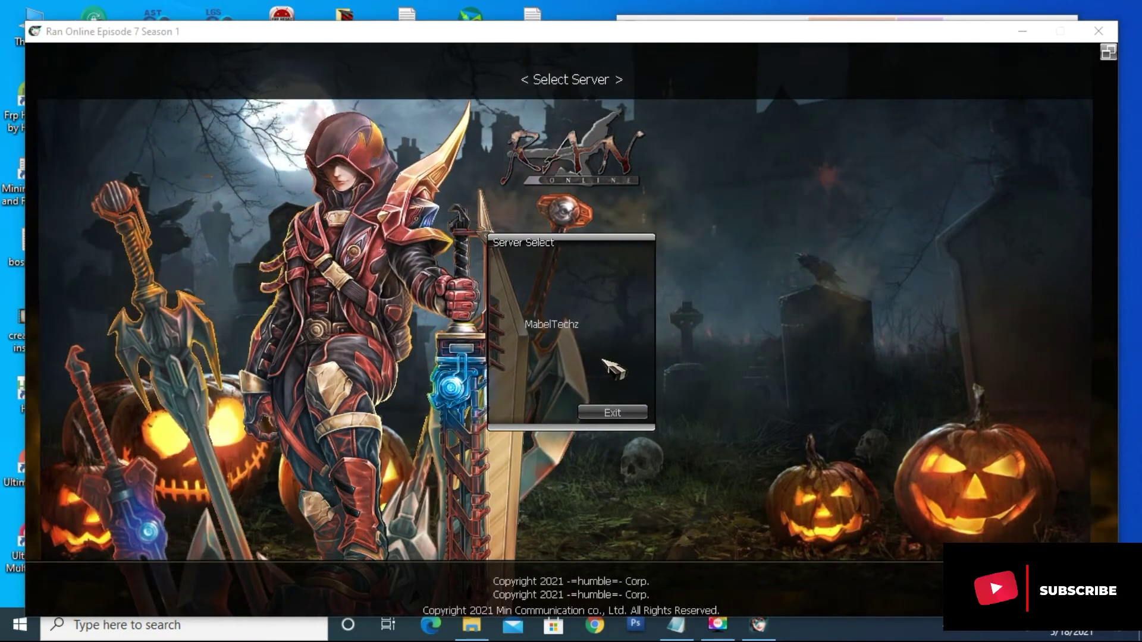
Pick the MabelTechz server, lower system volume to 18, and connect to its channel.
left_click(554, 328)
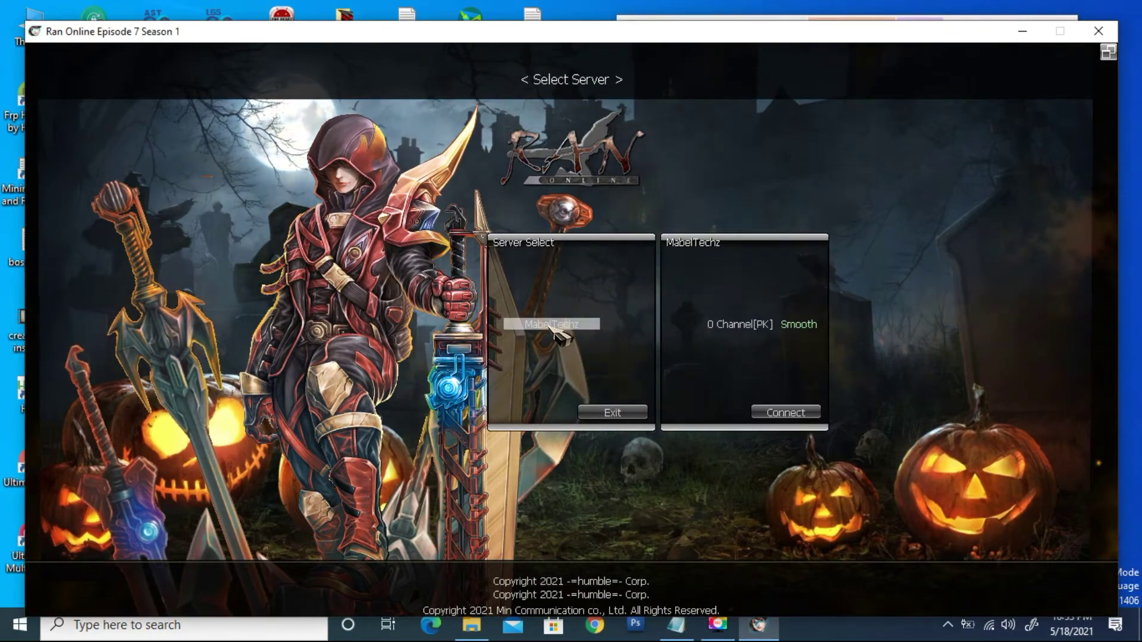
left_click(1008, 625)
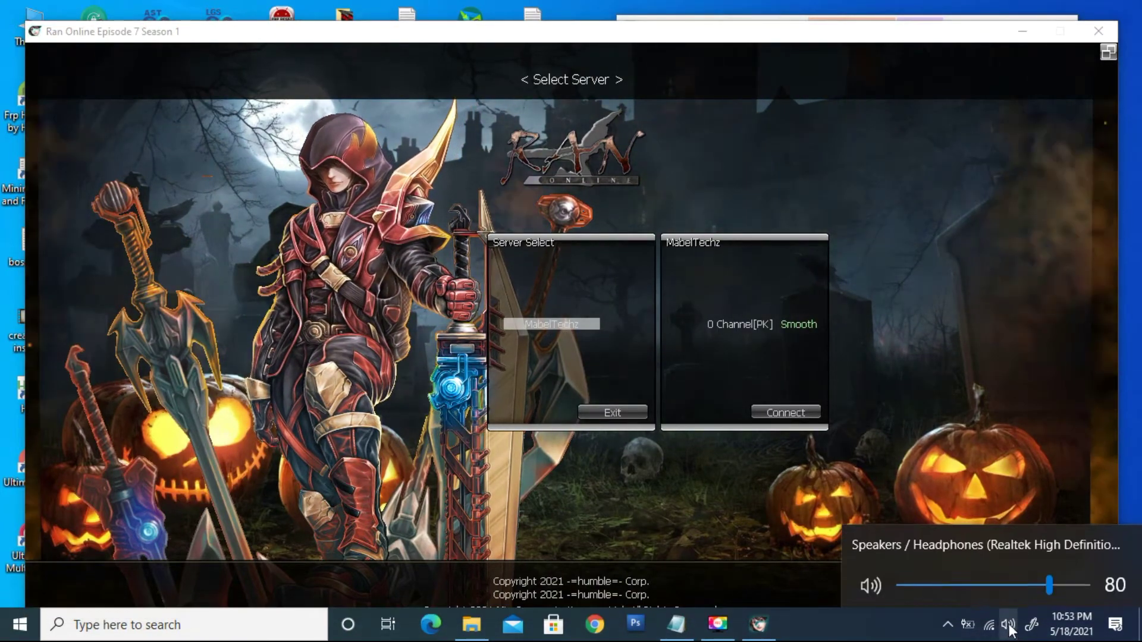
left_click(934, 585)
left_click(647, 40)
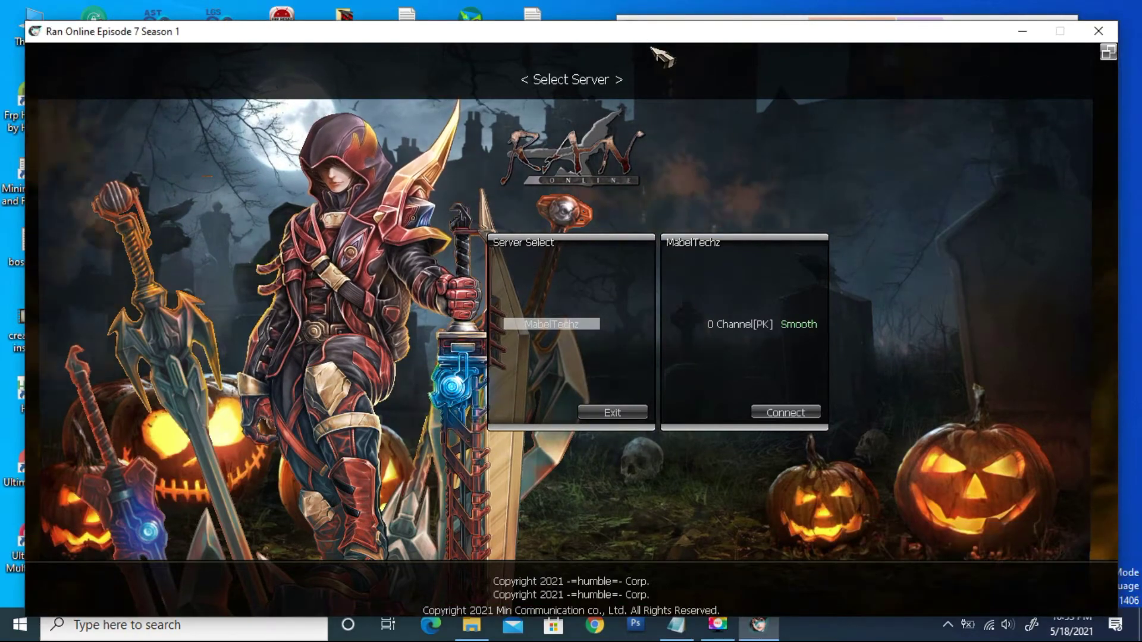
double_click(740, 326)
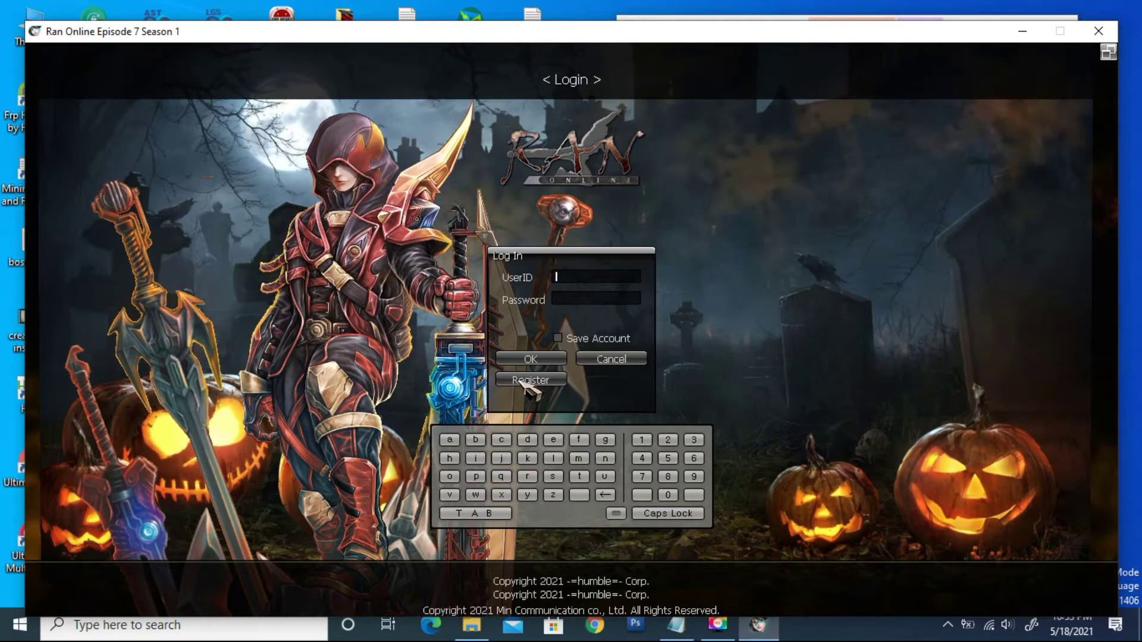
Open the Register Account form and enter the new account's username.
left_click(531, 382)
type("zaldy")
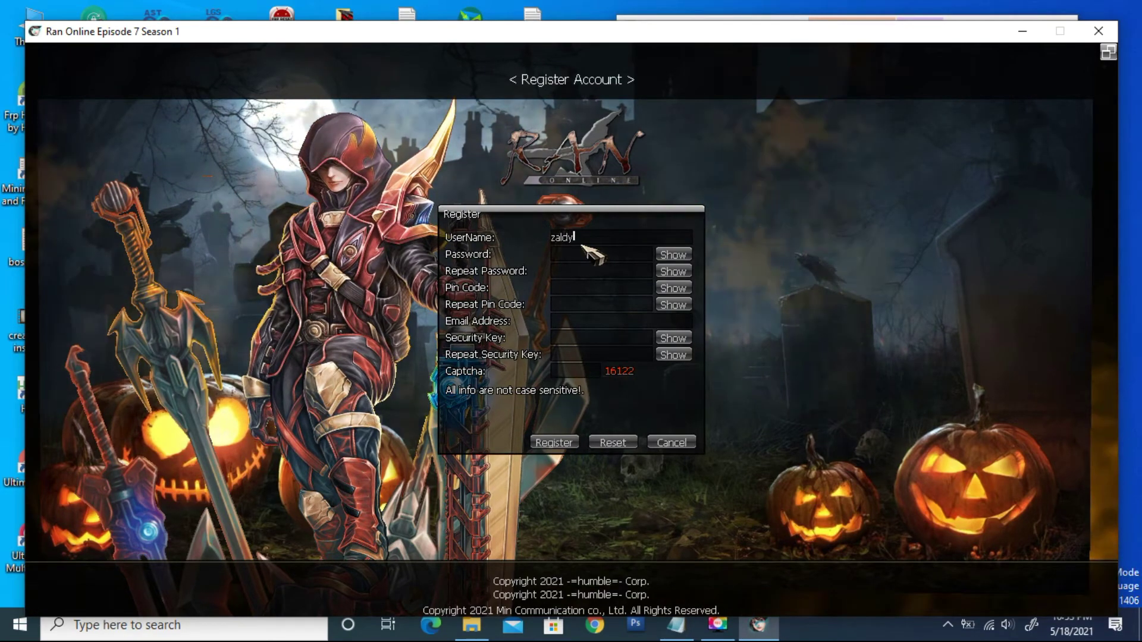
key("Tab")
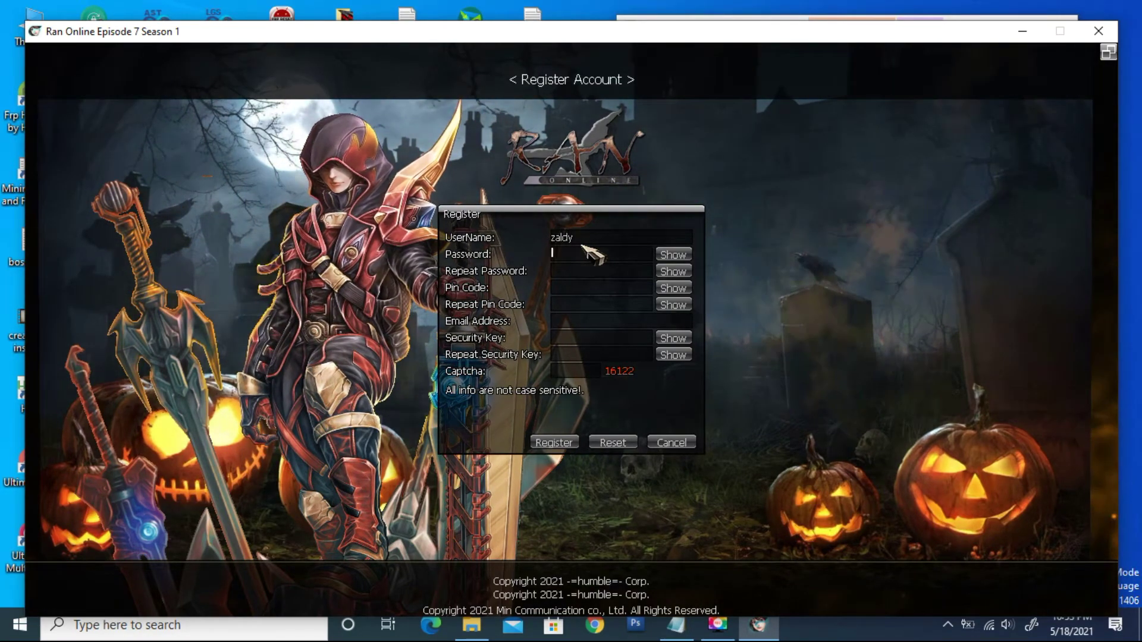
left_click(583, 239)
key("BackSpace")
key("BackSpace")
key("BackSpace")
key("BackSpace")
key("BackSpace")
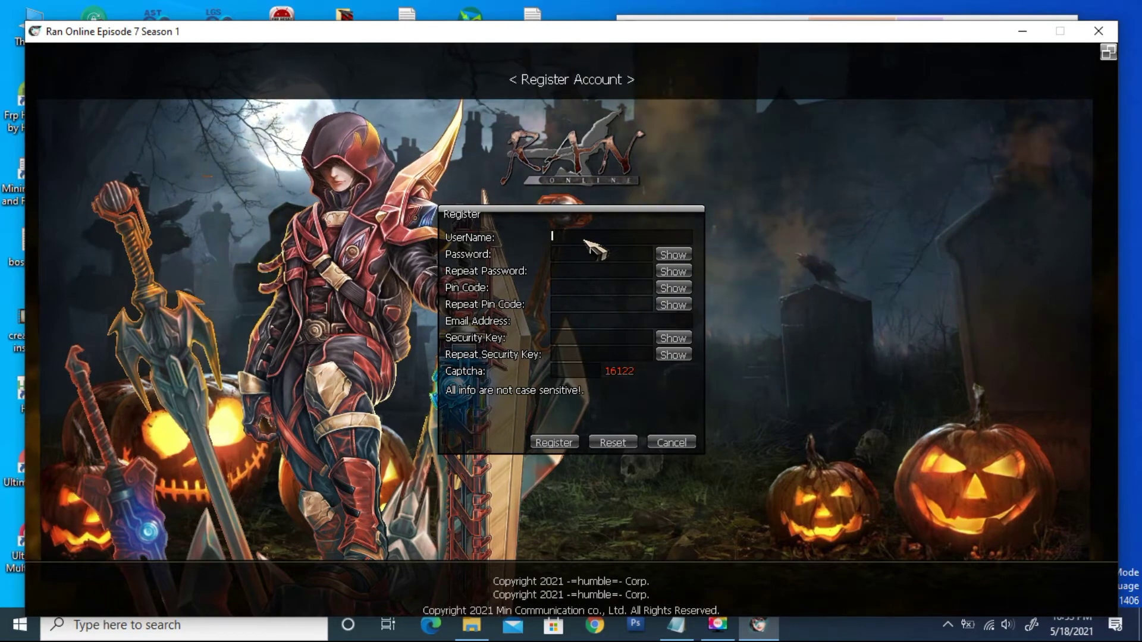
type("mabel00")
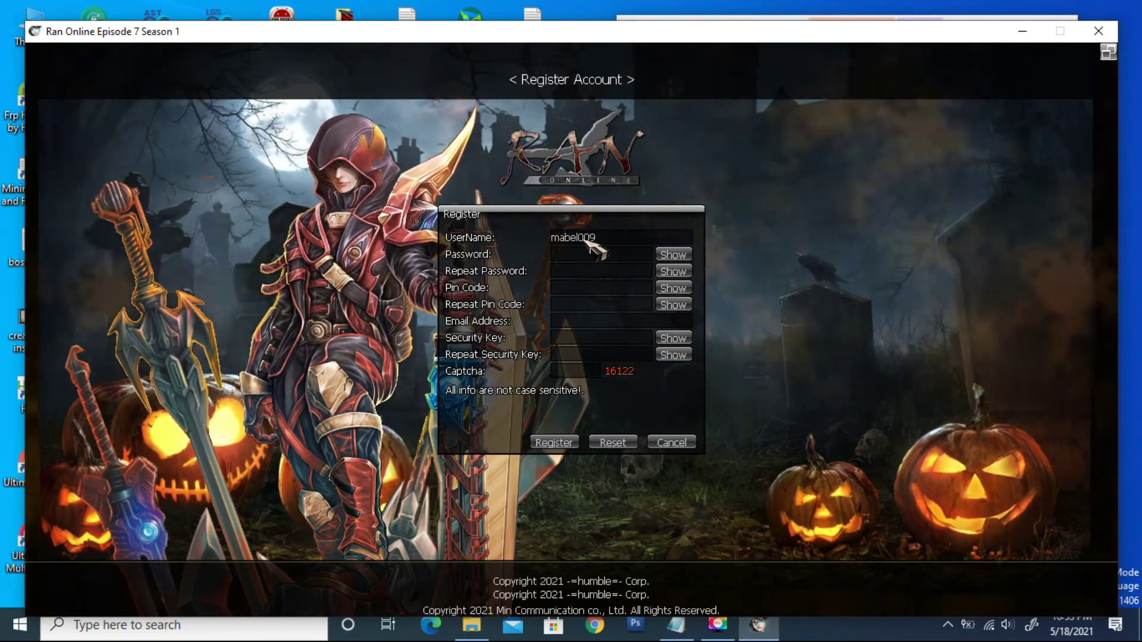
type("9")
left_click(584, 256)
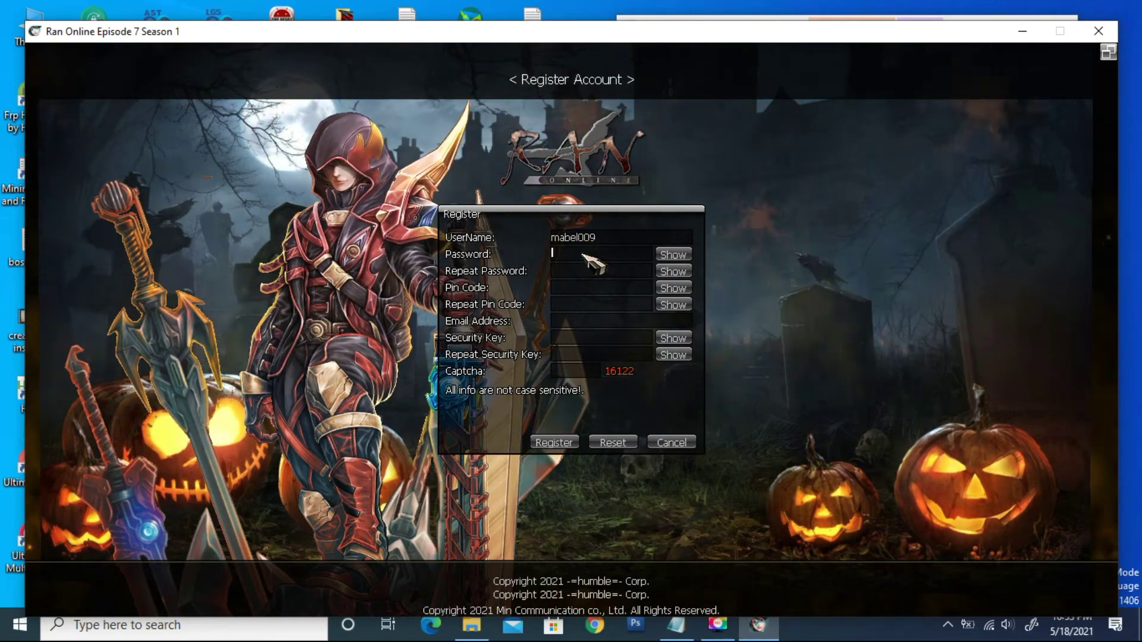